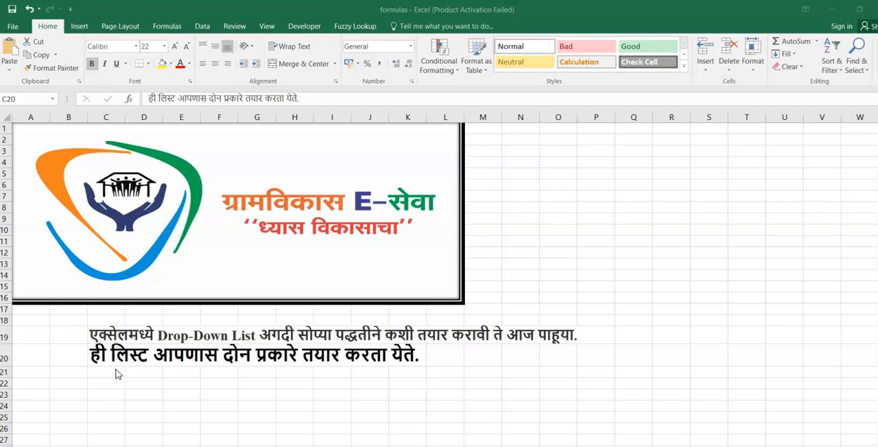
# - On the worksheet with the age-wise totals, enter "ka" in D7 and "raver" in D8 below the Address column
pyautogui.click(116, 370)
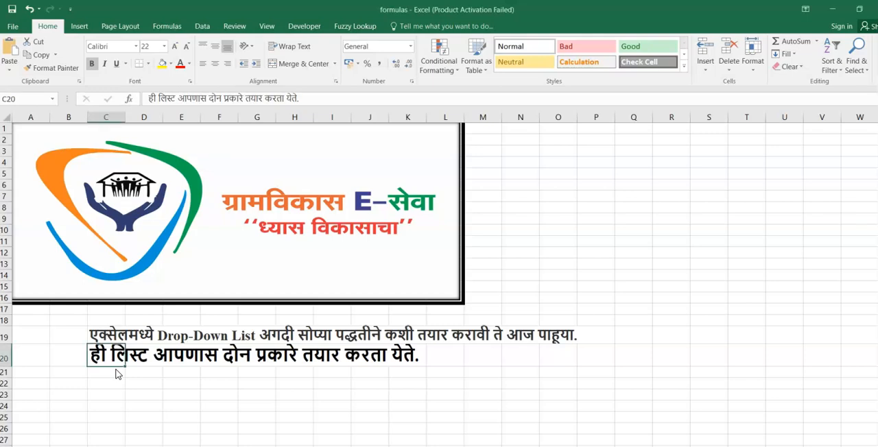
pyautogui.hotkey('ctrl', 'pagedown')
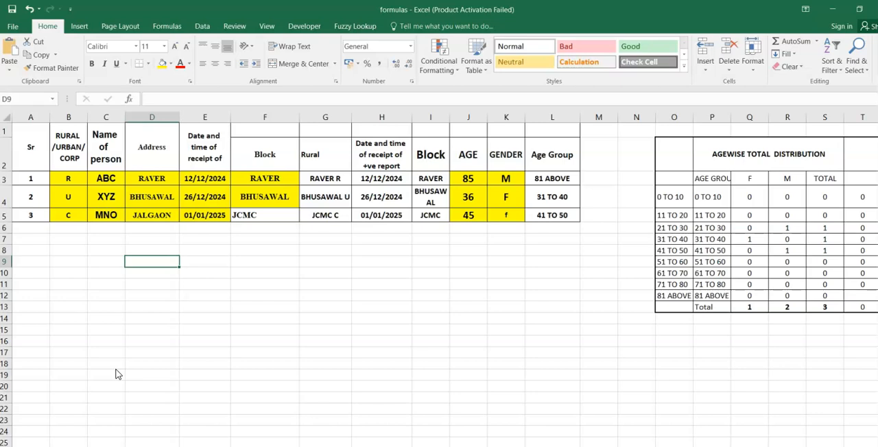
pyautogui.click(144, 239)
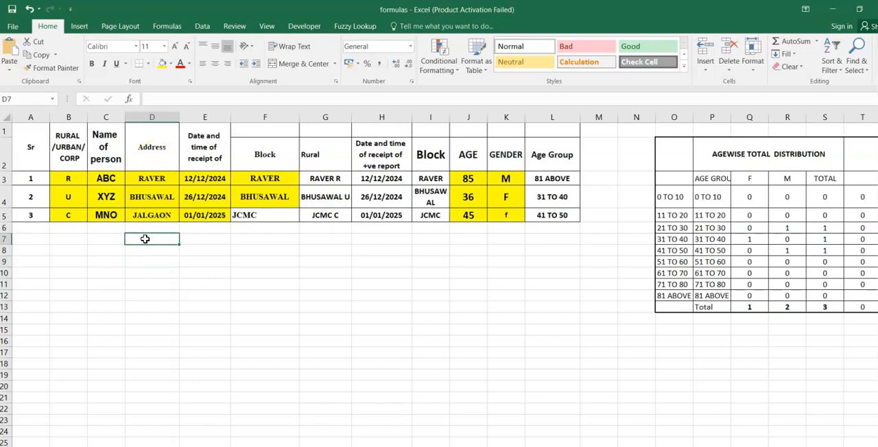
pyautogui.write('ra')
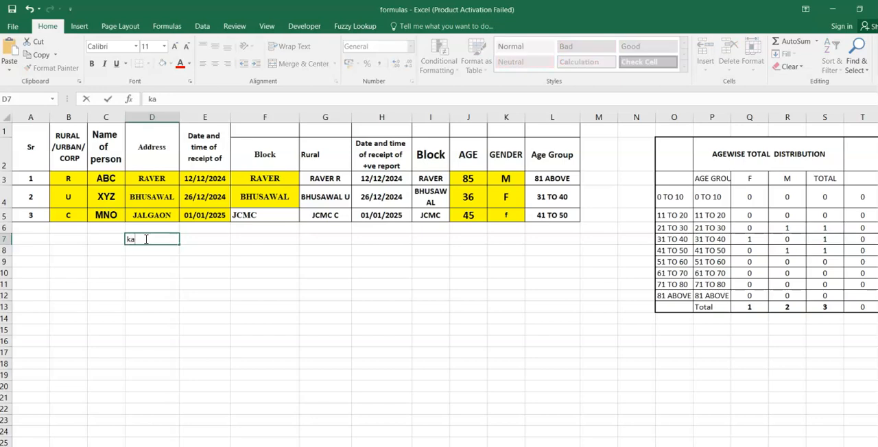
pyautogui.press('Return')
pyautogui.write('ka ra')
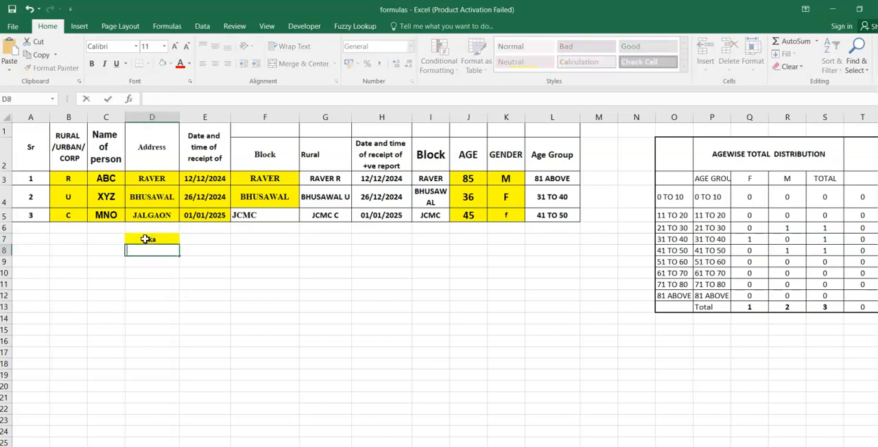
pyautogui.write('ver')
pyautogui.press('Return')
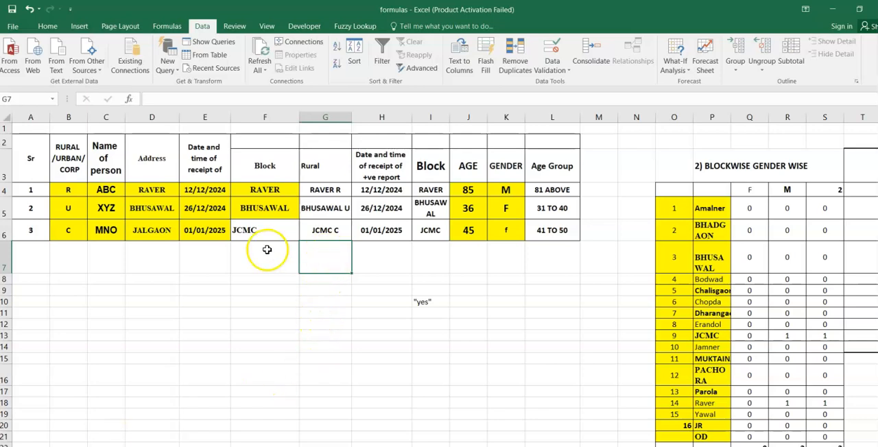
# - Add data validation to the Address cells D7:D16 that allows a List with the source =$P$5:$P$19
pyautogui.click(156, 172)
pyautogui.moveTo(157, 173); pyautogui.dragTo(154, 392)
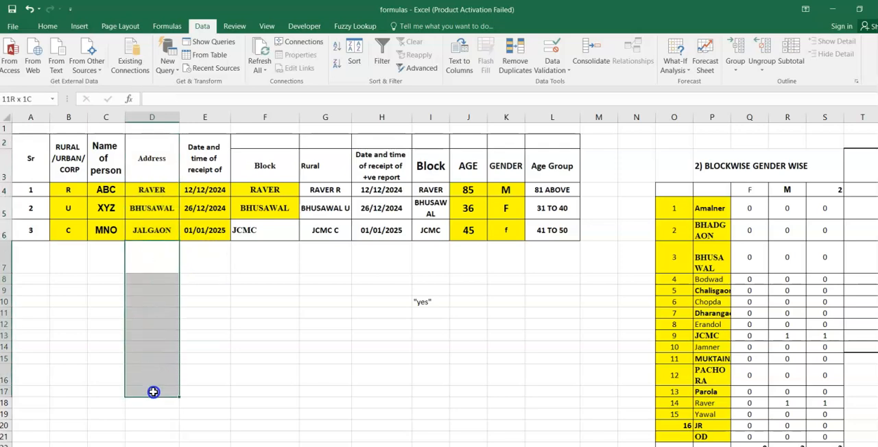
pyautogui.moveTo(172, 257); pyautogui.dragTo(164, 374)
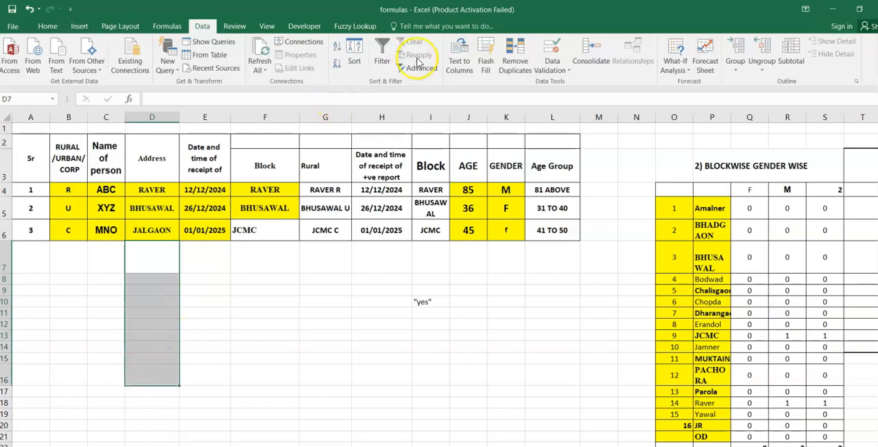
pyautogui.click(549, 65)
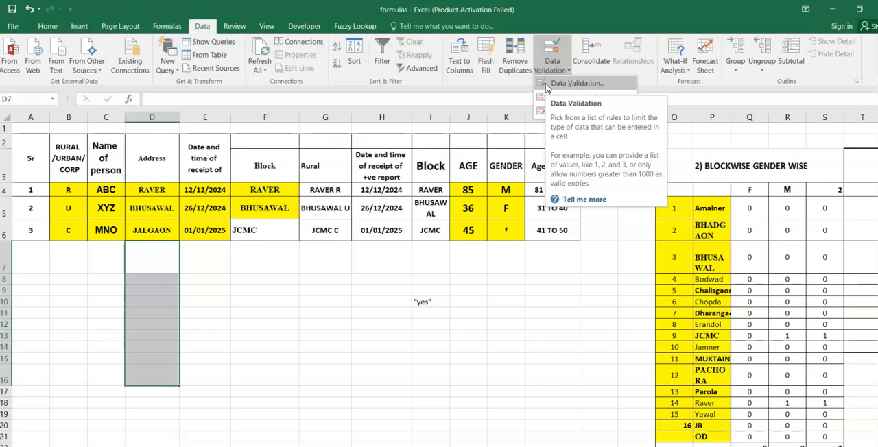
pyautogui.click(547, 85)
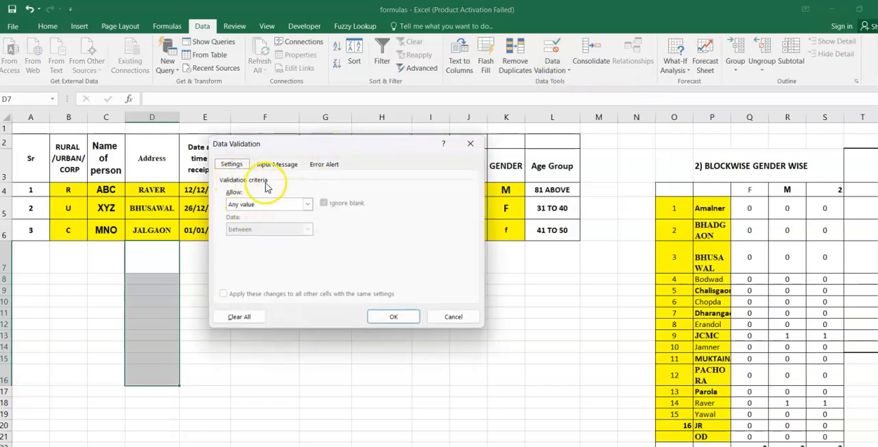
pyautogui.click(234, 205)
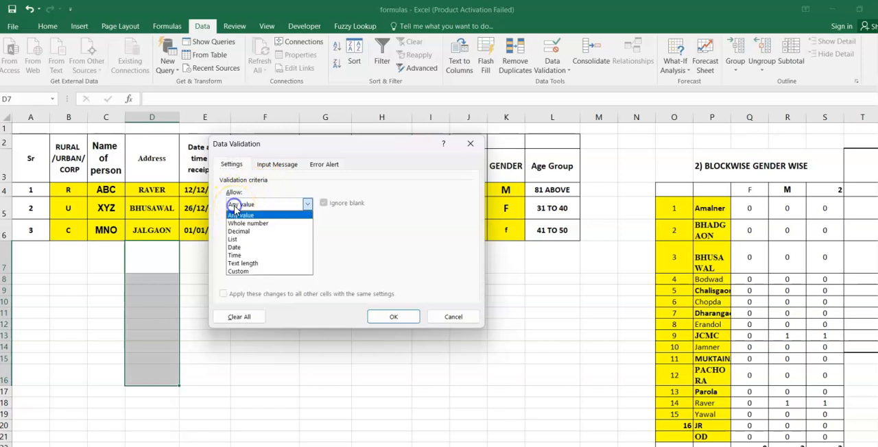
pyautogui.click(232, 242)
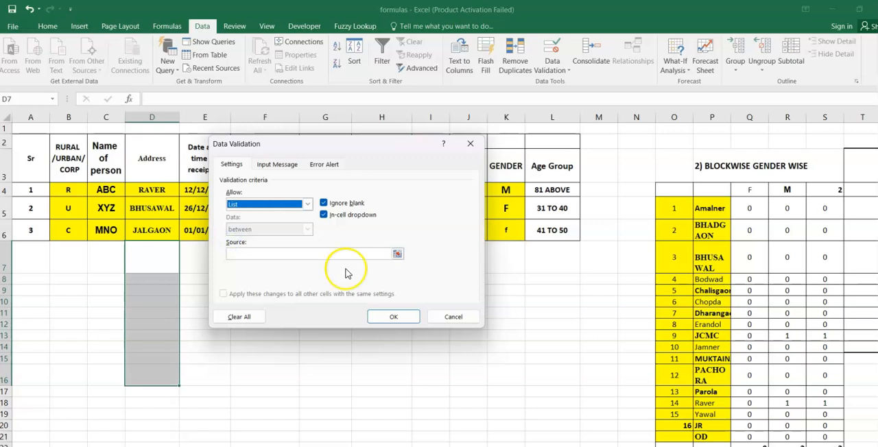
pyautogui.click(312, 252)
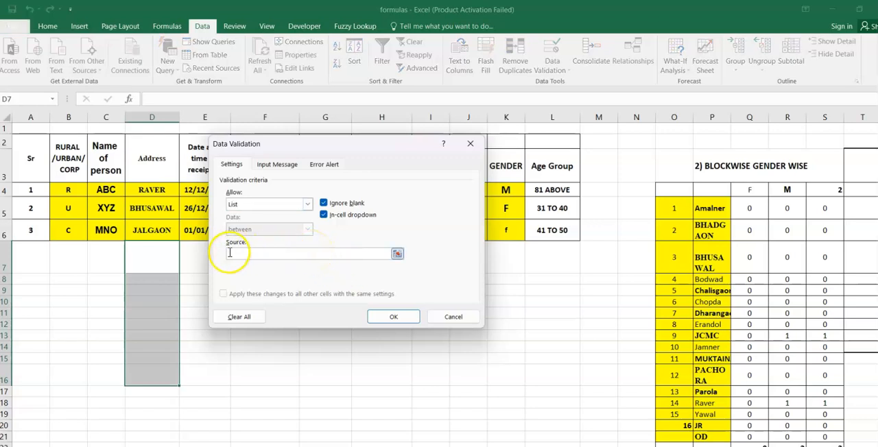
pyautogui.click(399, 255)
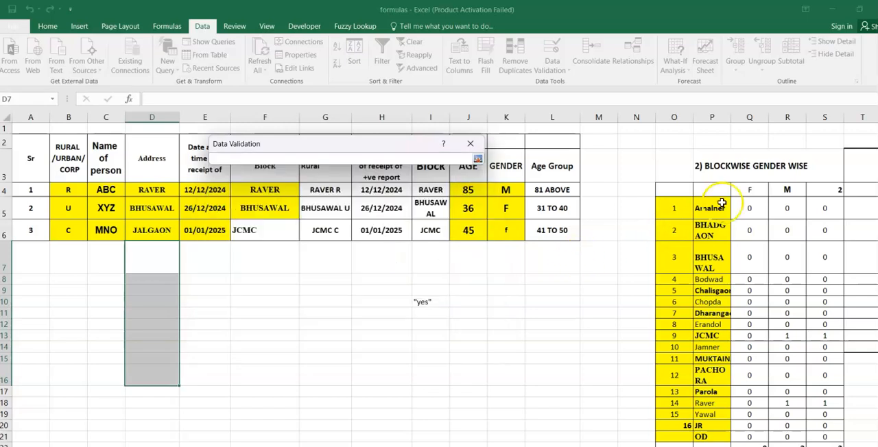
pyautogui.moveTo(719, 201); pyautogui.dragTo(706, 416)
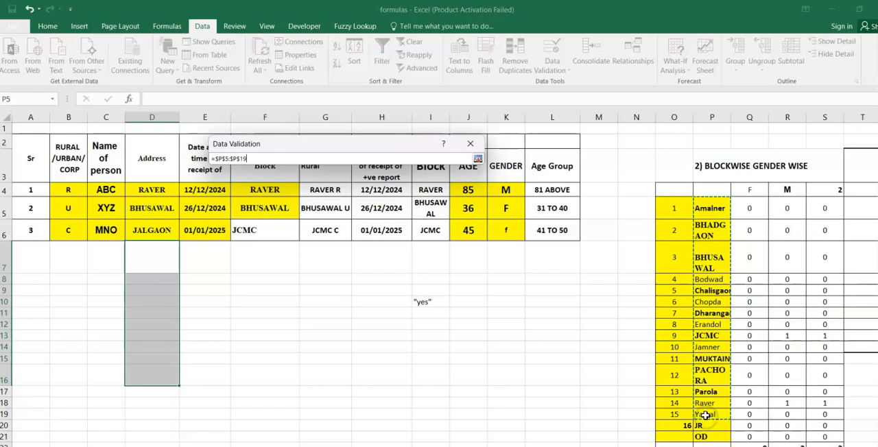
pyautogui.click(479, 160)
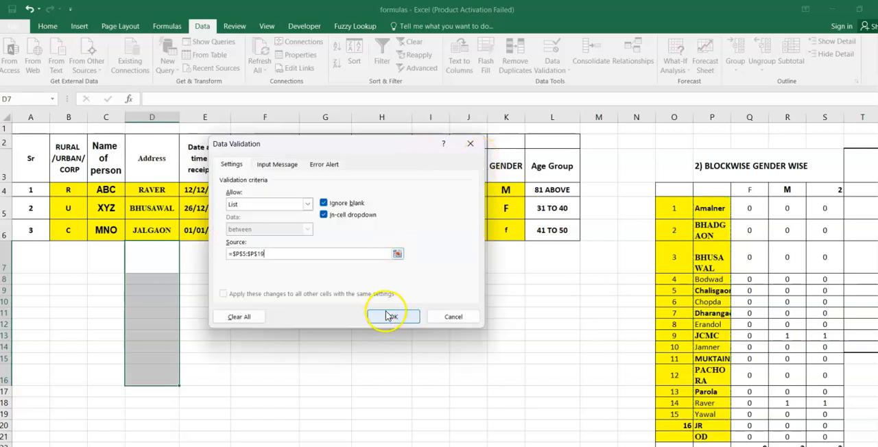
pyautogui.click(388, 316)
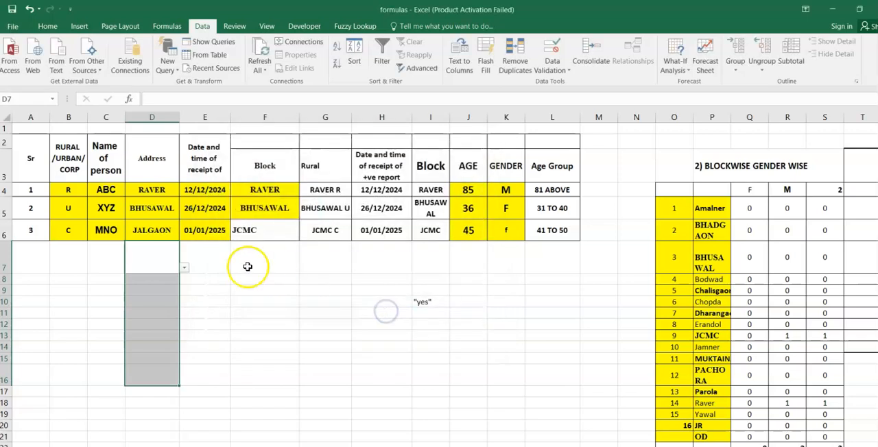
# - Examine the choices offered by the drop-down list in cell D7
pyautogui.click(173, 254)
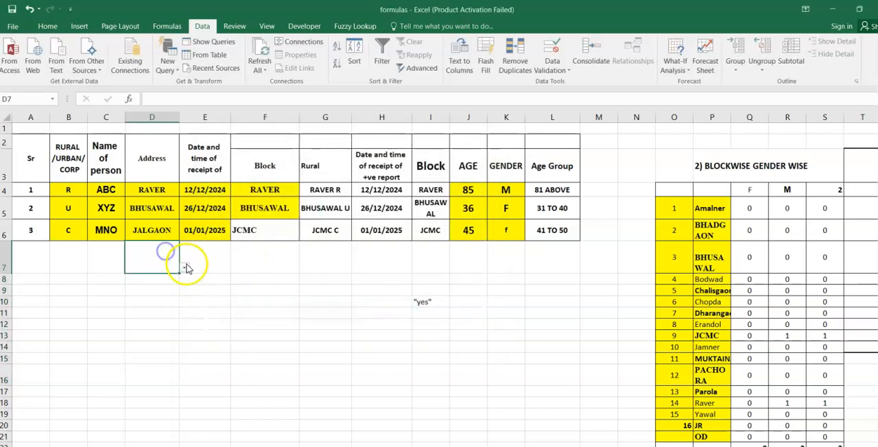
pyautogui.click(186, 269)
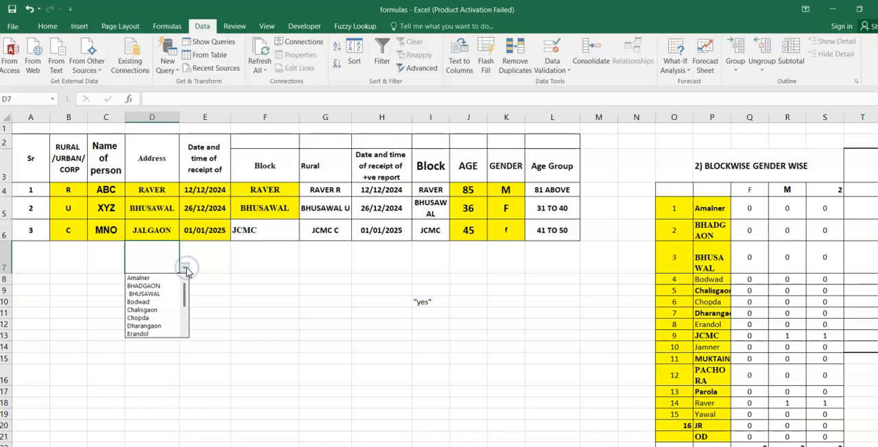
pyautogui.moveTo(184, 292)
pyautogui.mouseDown()
pyautogui.moveTo(184, 329)
pyautogui.moveTo(195, 287)
pyautogui.mouseUp()
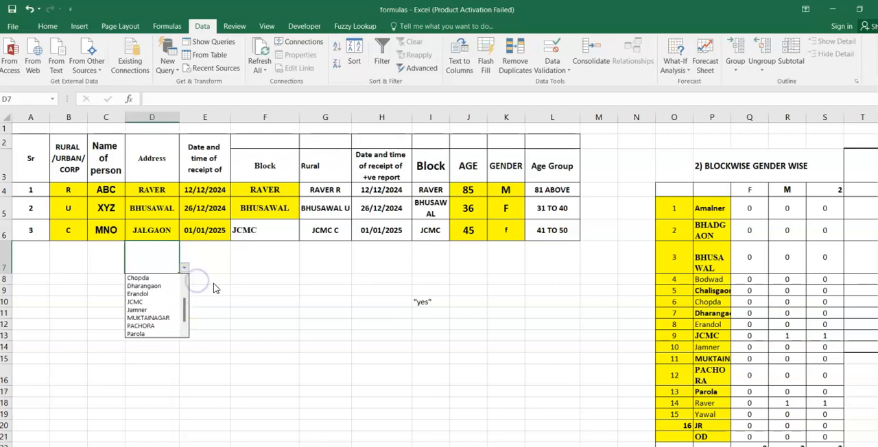
pyautogui.click(175, 262)
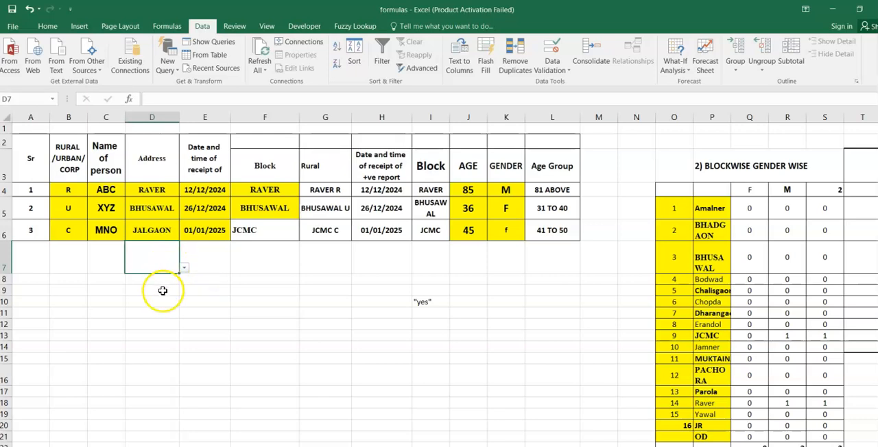
# - Extend the drop-down list from D9 down to D27 and choose BHUSAWAL in cells D10, D13 and D16
pyautogui.click(168, 290)
pyautogui.moveTo(178, 295); pyautogui.dragTo(165, 437)
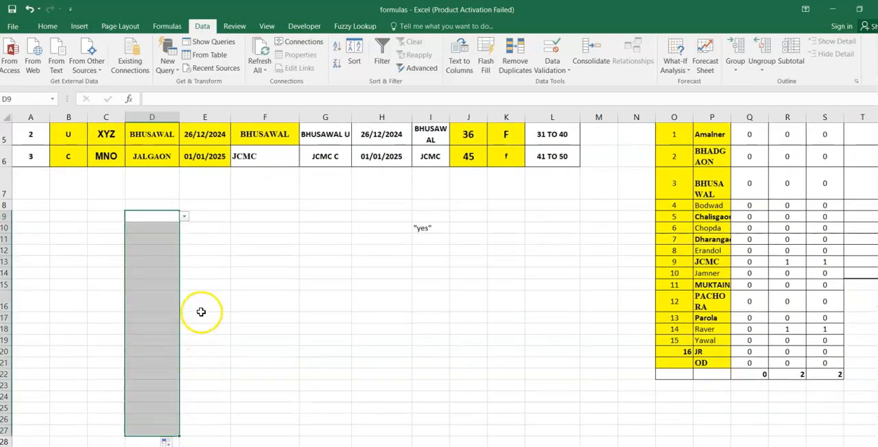
pyautogui.click(159, 234)
pyautogui.click(184, 229)
pyautogui.click(156, 252)
pyautogui.click(156, 259)
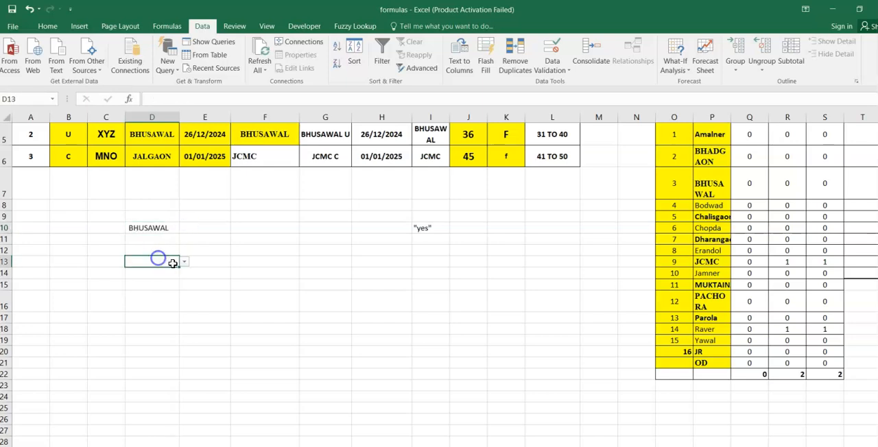
pyautogui.click(184, 265)
pyautogui.click(166, 288)
pyautogui.click(149, 308)
pyautogui.click(185, 307)
pyautogui.click(155, 328)
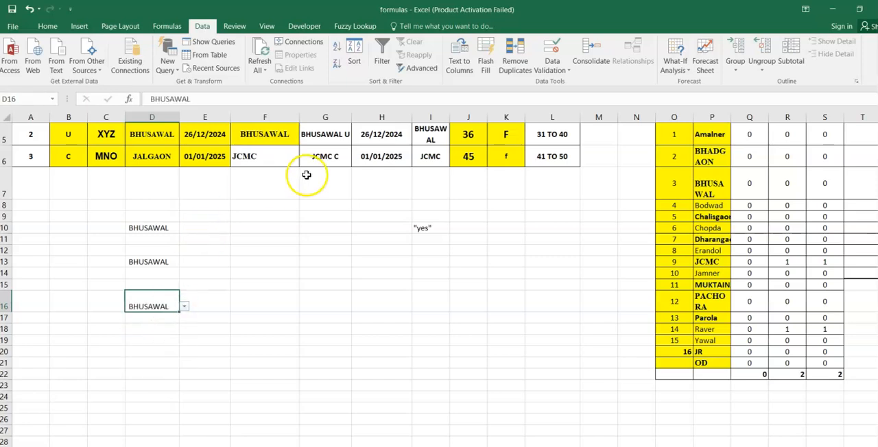
pyautogui.scroll(2, 486, 280)
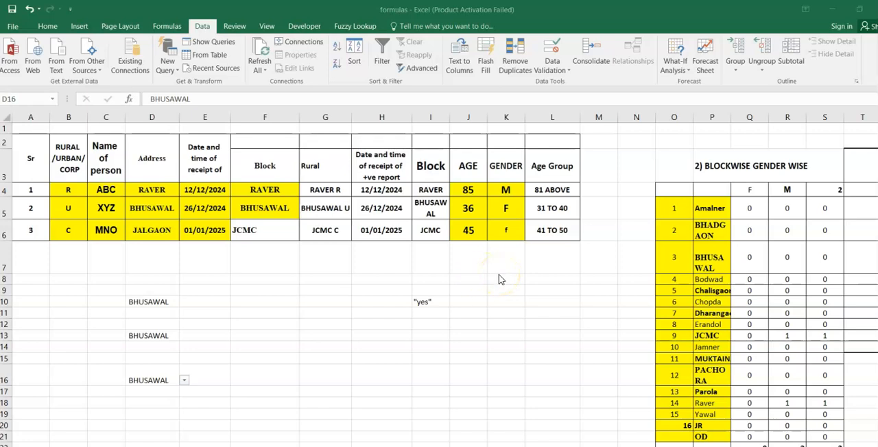
pyautogui.click(511, 161)
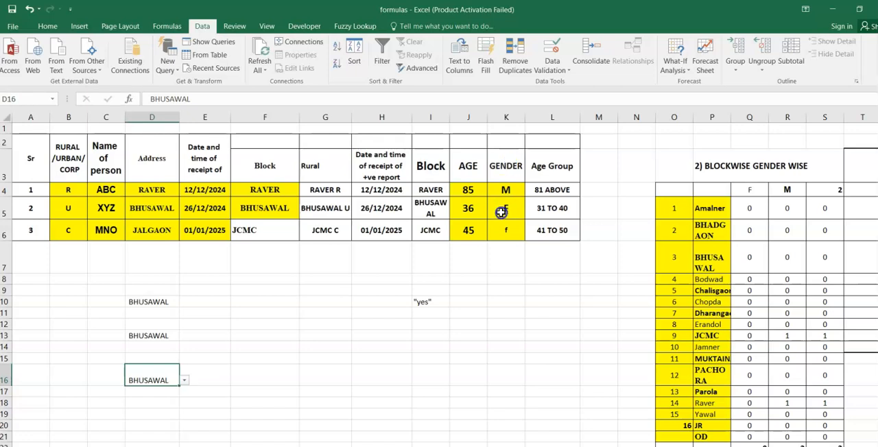
pyautogui.click(511, 118)
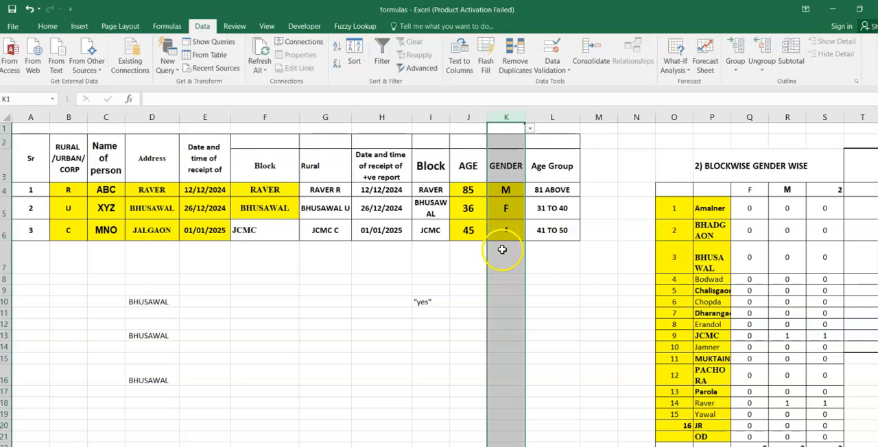
pyautogui.click(505, 255)
pyautogui.click(501, 292)
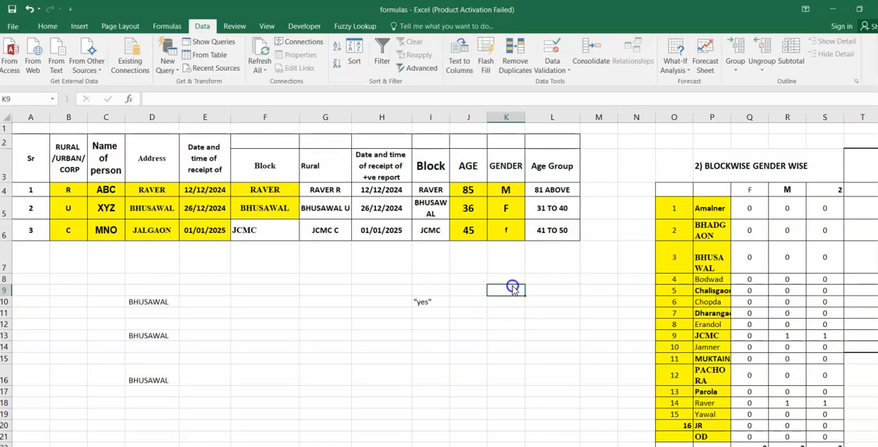
pyautogui.click(511, 280)
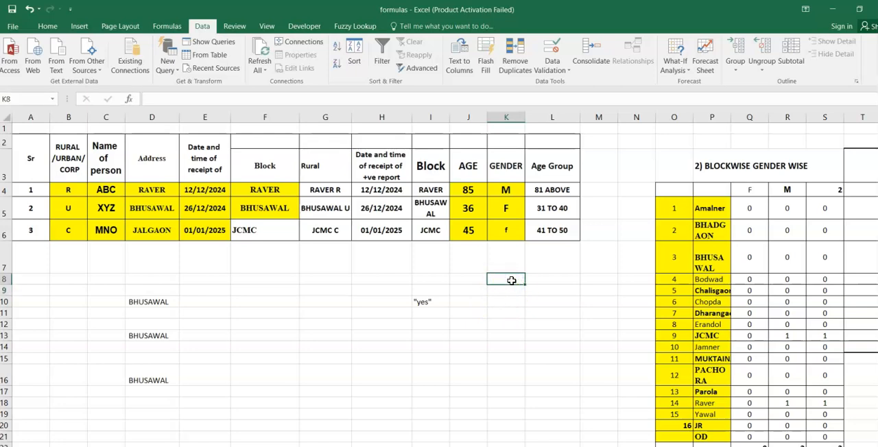
# - Add data validation to the Gender cells K7:K16 that allows a List with the typed source "male","female", including the quotation marks
pyautogui.moveTo(512, 257); pyautogui.dragTo(500, 378)
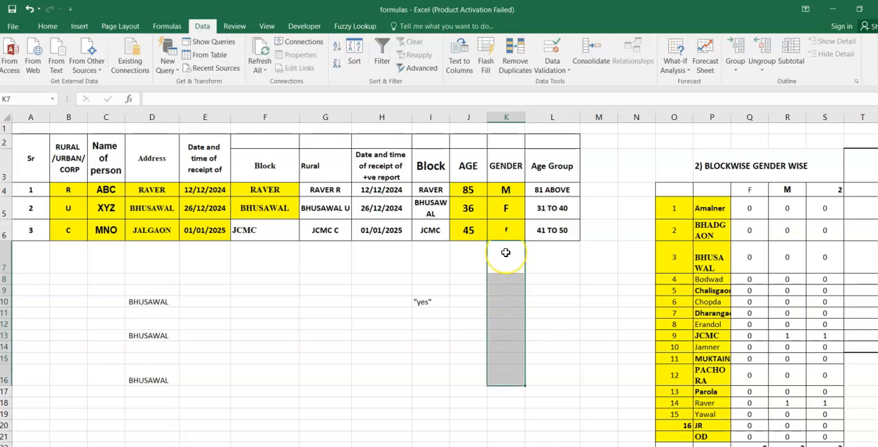
pyautogui.click(555, 72)
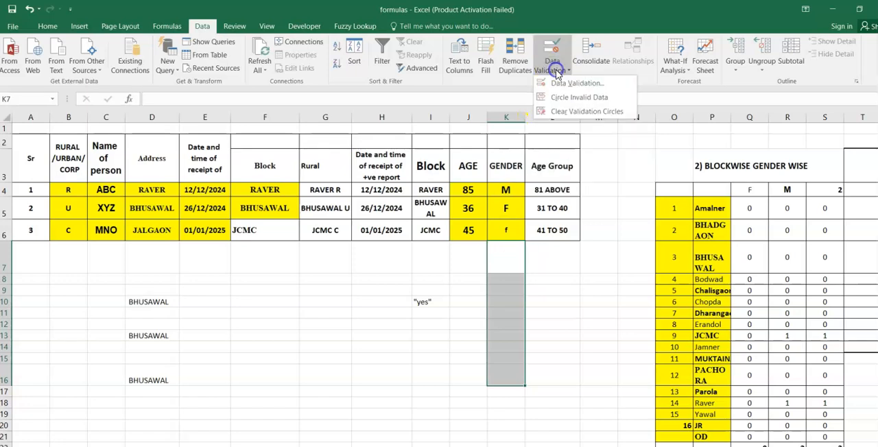
pyautogui.click(555, 83)
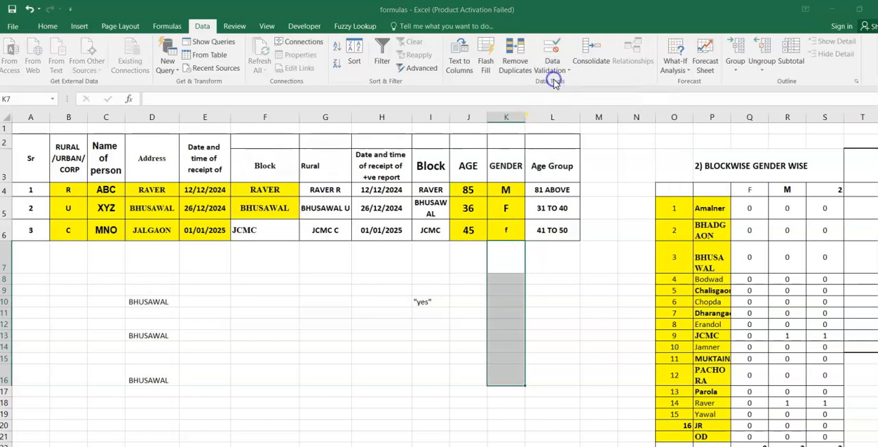
pyautogui.click(269, 204)
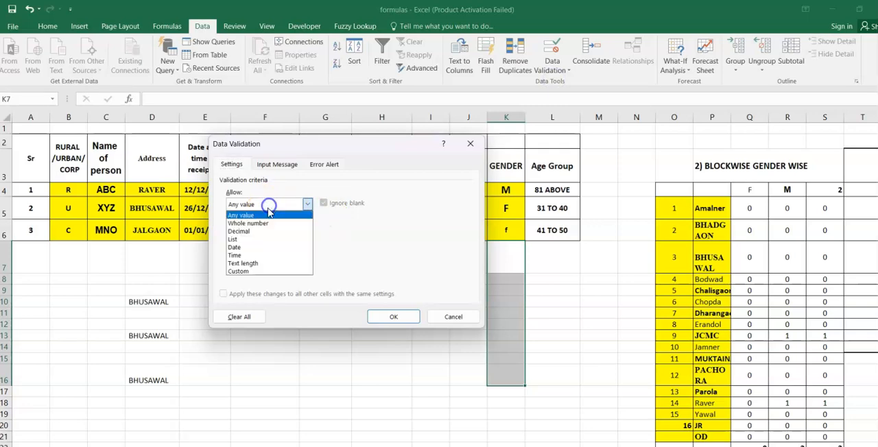
pyautogui.click(239, 239)
pyautogui.click(234, 251)
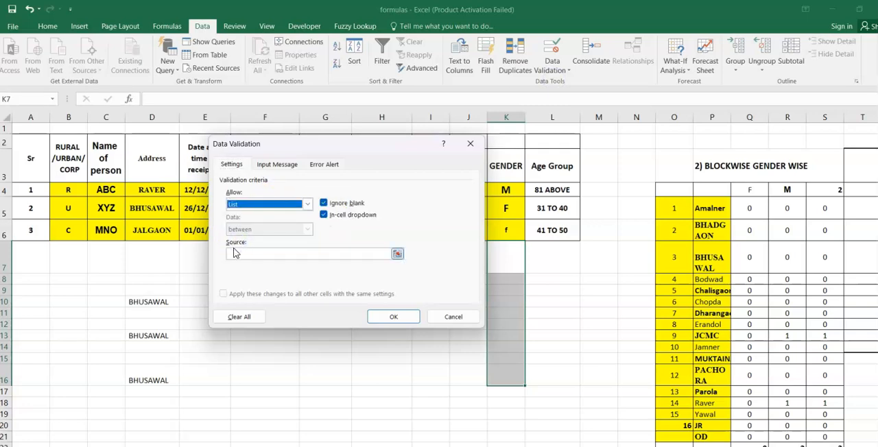
pyautogui.click(233, 253)
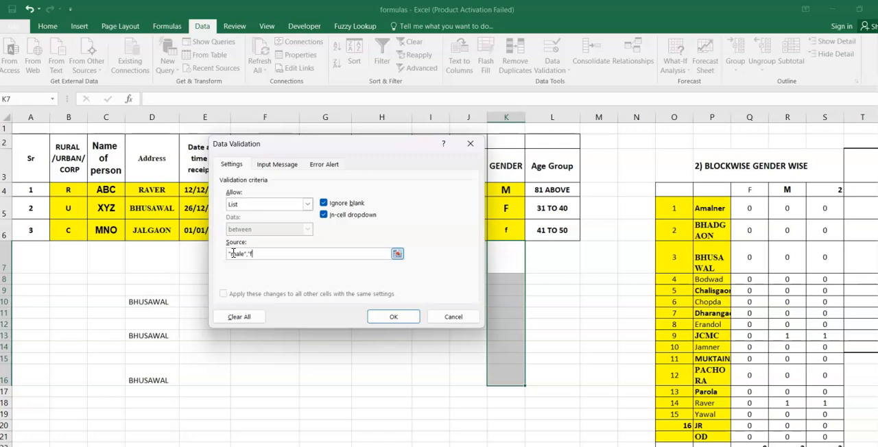
pyautogui.write('le')
pyautogui.press('Return')
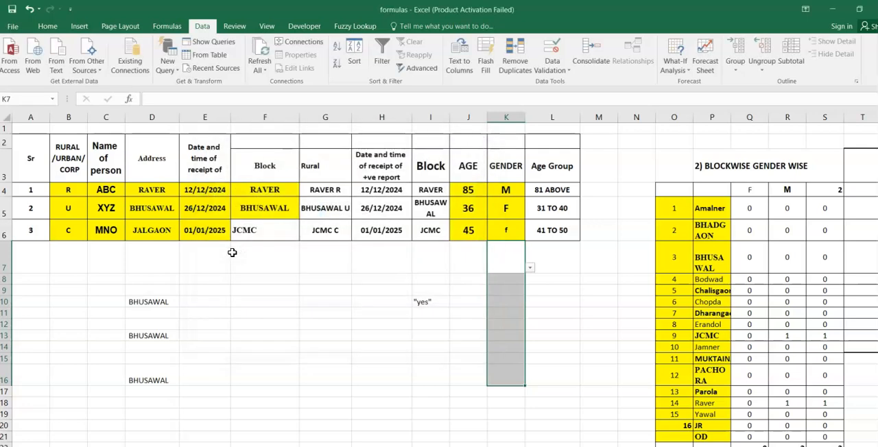
# - Choose "male" in K7 and "female" in K8 from the drop-down lists, and fill K8 down to K23
pyautogui.click(531, 268)
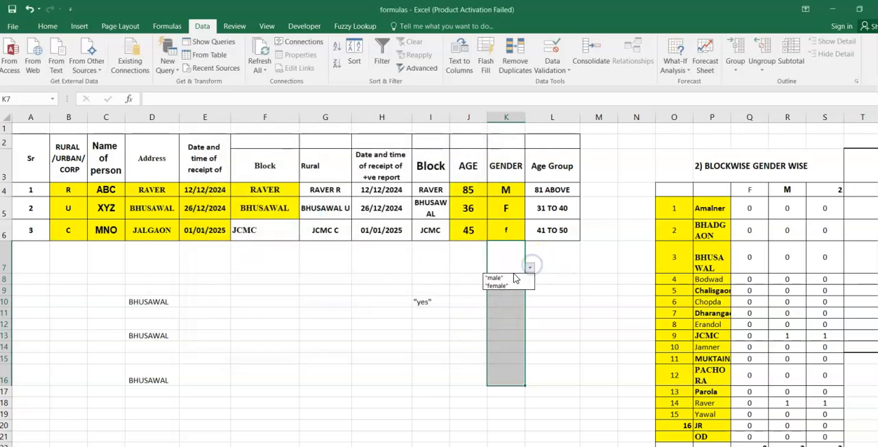
pyautogui.click(506, 278)
pyautogui.click(511, 278)
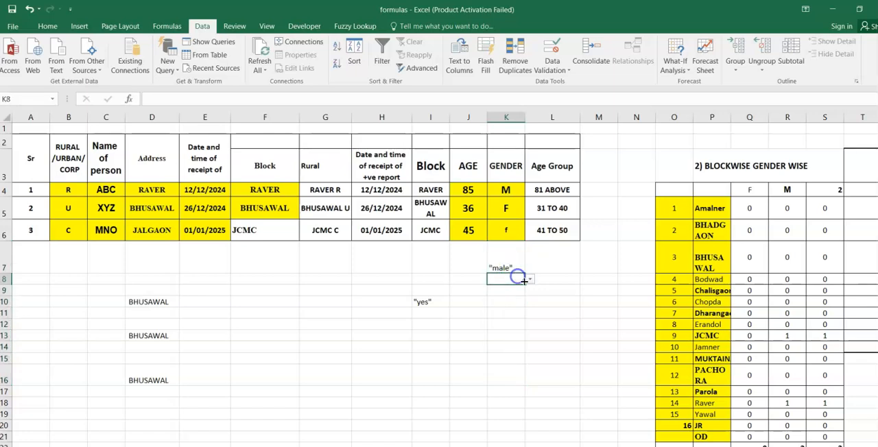
pyautogui.click(530, 280)
pyautogui.click(511, 297)
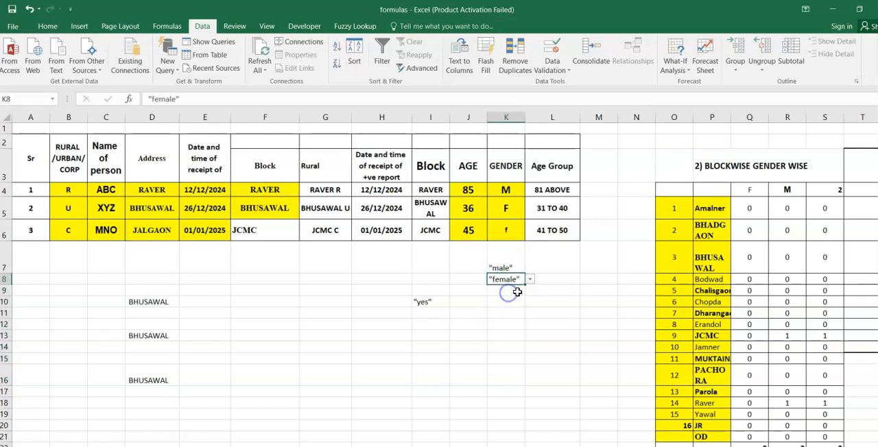
pyautogui.moveTo(513, 396)
pyautogui.mouseDown()
pyautogui.moveTo(516, 429)
pyautogui.moveTo(519, 408)
pyautogui.mouseUp()
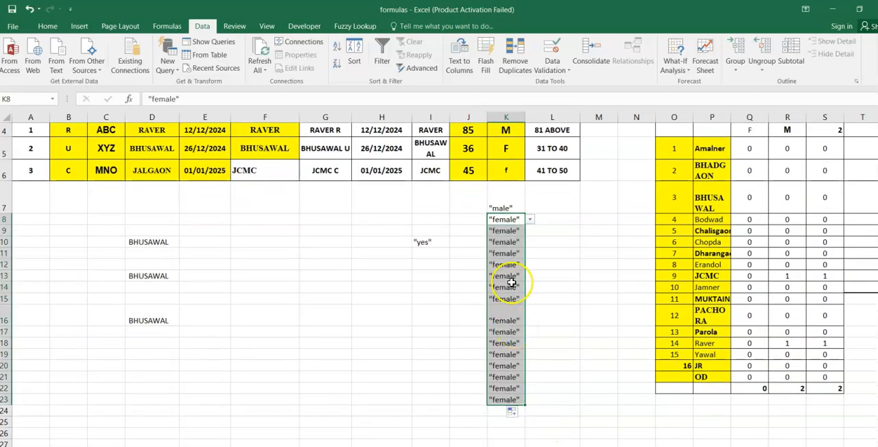
pyautogui.hotkey('alt', 'Tab')
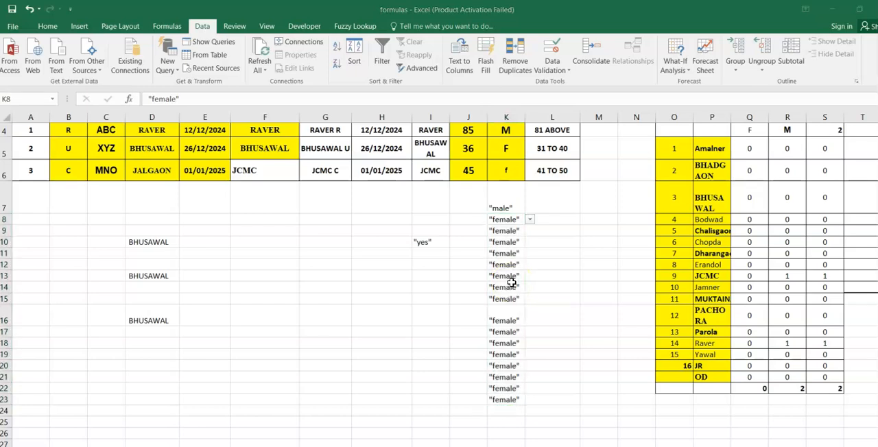